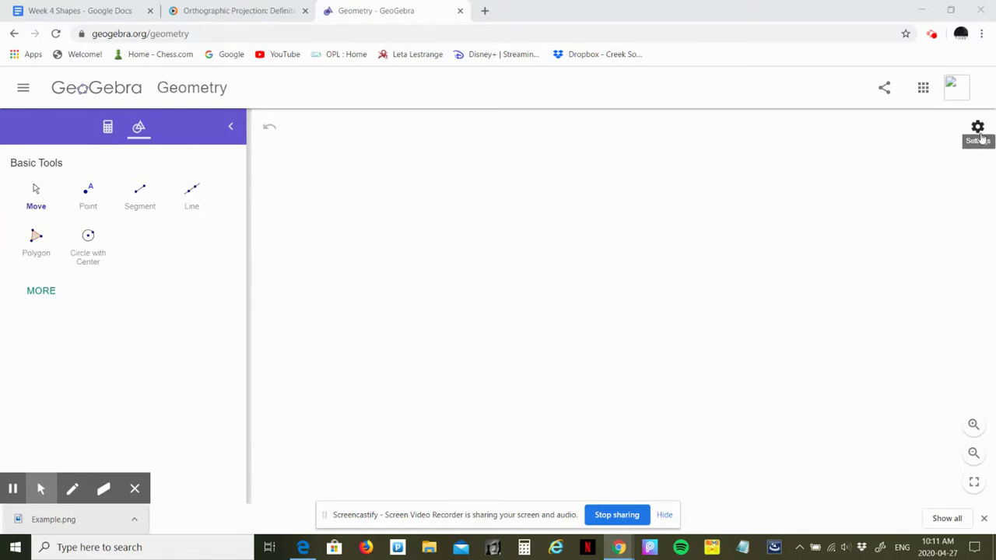
Switch the canvas grid from none to an isometric grid.
click(978, 128)
click(975, 148)
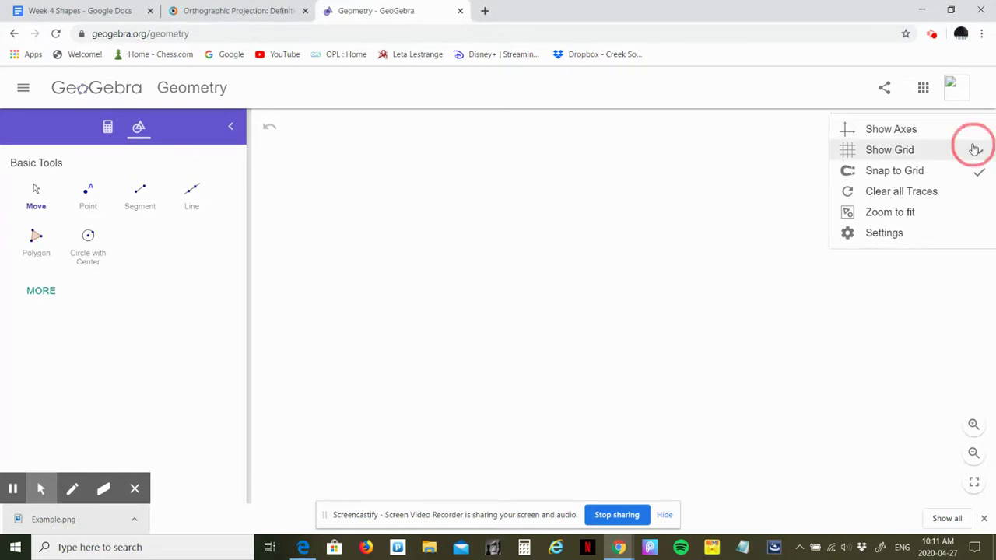
click(897, 255)
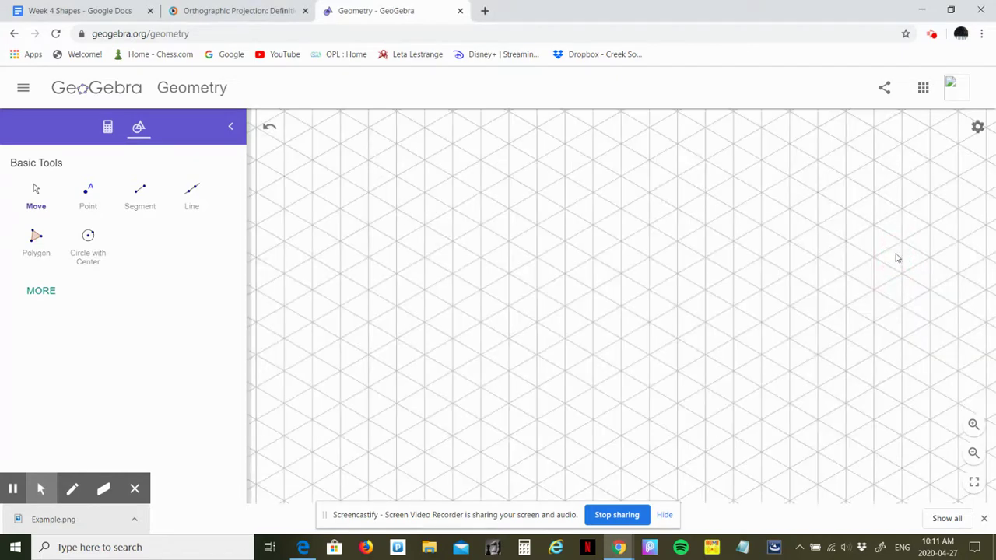
Draw the L-block edges A–B, B–C and C–G with segments, undoing one misplaced edge.
click(139, 192)
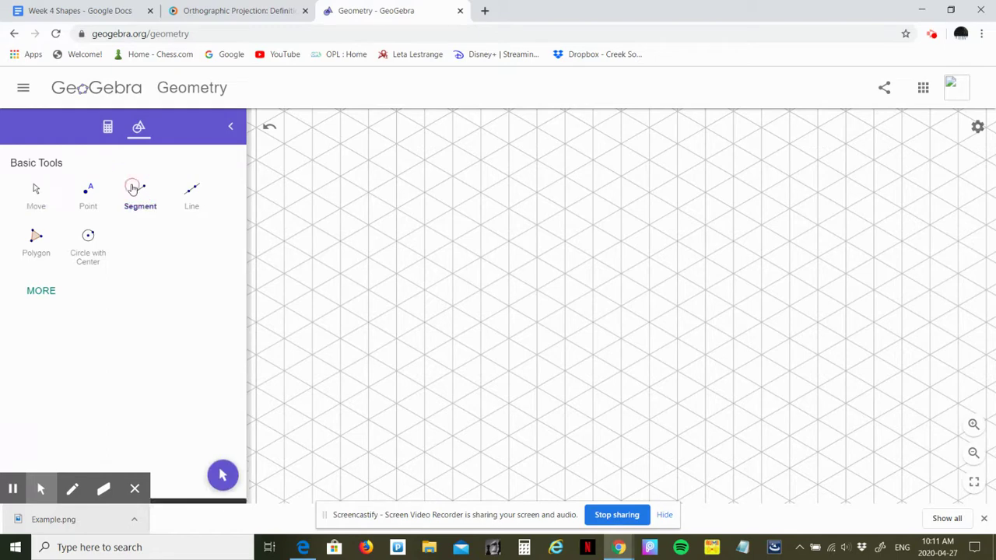
drag(369, 193, 369, 292)
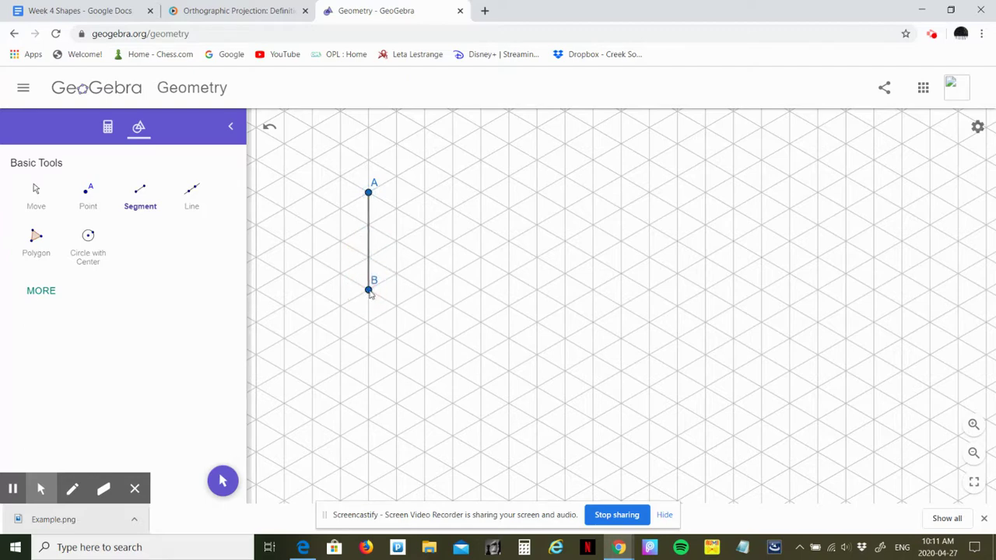
drag(370, 293, 452, 338)
drag(396, 209, 480, 327)
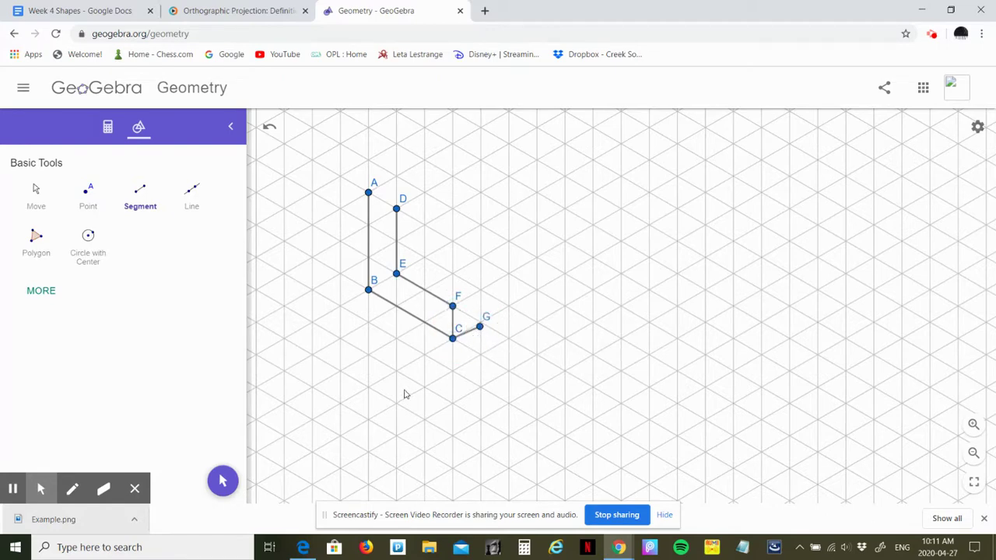
key(ctrl+z)
mouse_move(453, 340)
mouse_down()
mouse_move(478, 323)
mouse_move(480, 290)
mouse_move(454, 305)
mouse_move(481, 291)
mouse_move(427, 263)
mouse_move(424, 192)
mouse_move(397, 208)
mouse_move(424, 192)
mouse_move(370, 194)
mouse_move(395, 209)
mouse_move(369, 192)
mouse_move(395, 174)
mouse_move(425, 192)
mouse_up()
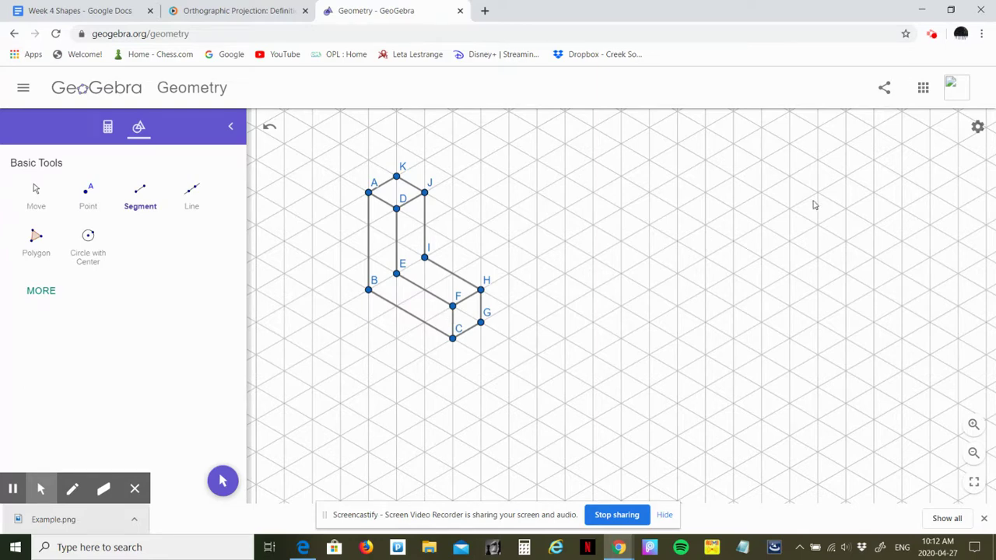
Replace the isometric grid with square major gridlines.
click(977, 127)
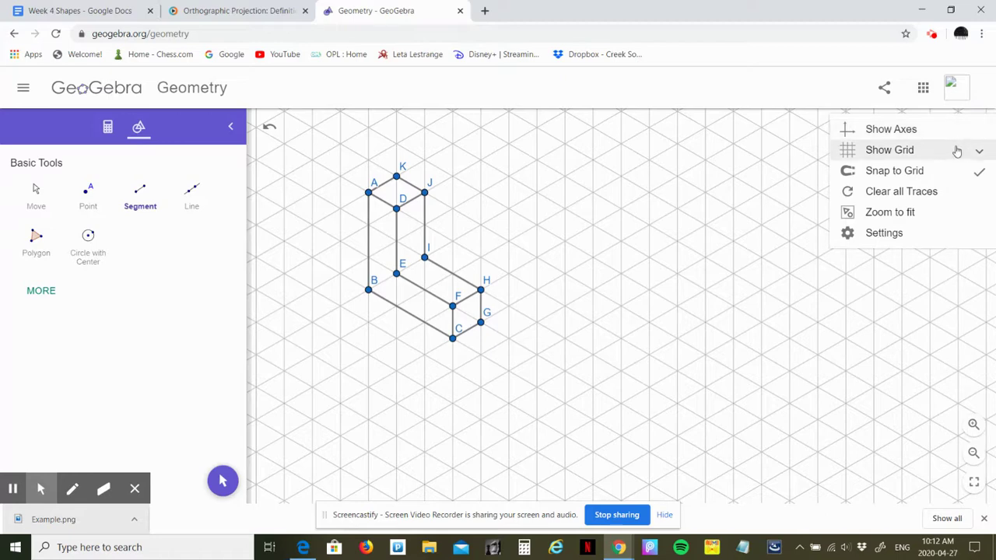
click(956, 152)
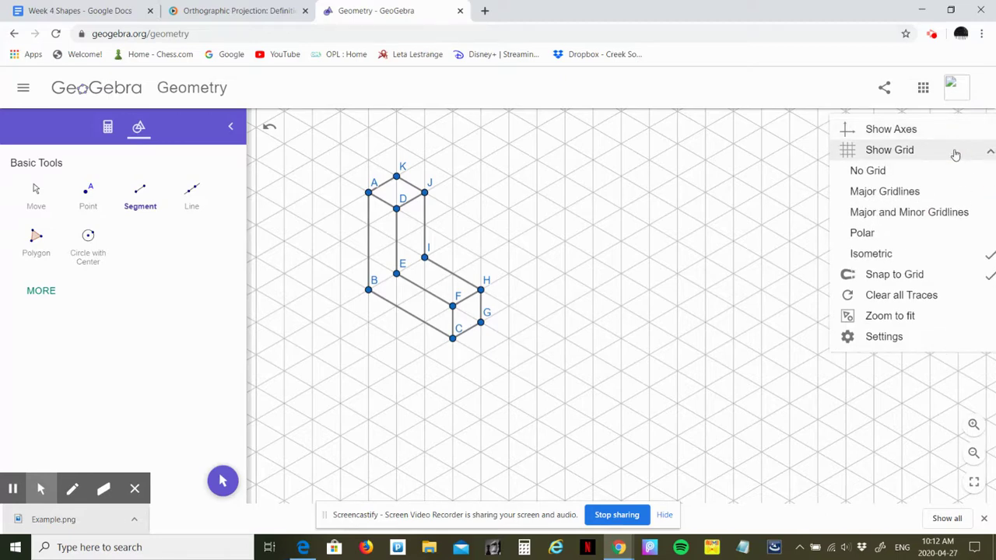
click(926, 197)
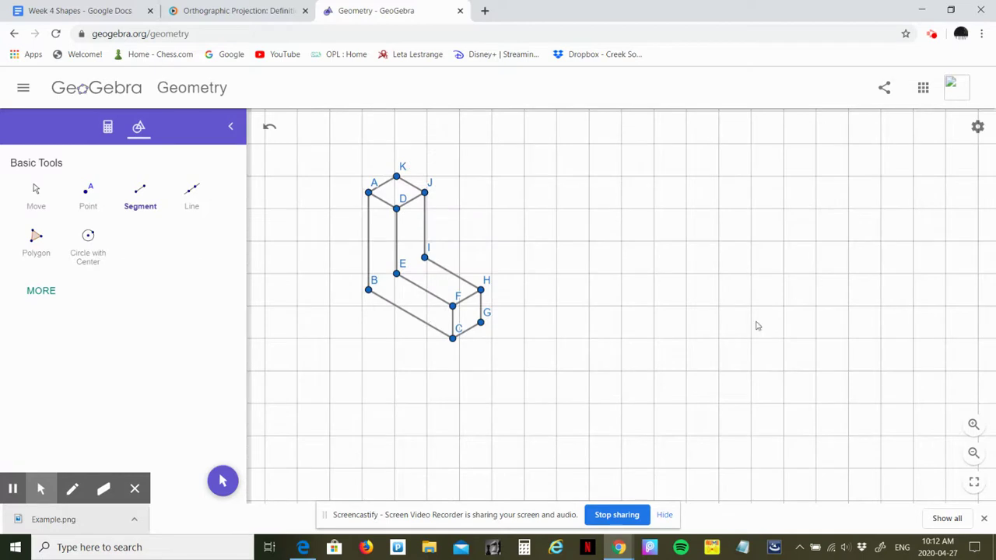
Add text labels 'front' below point C and 'side' below point B.
click(31, 292)
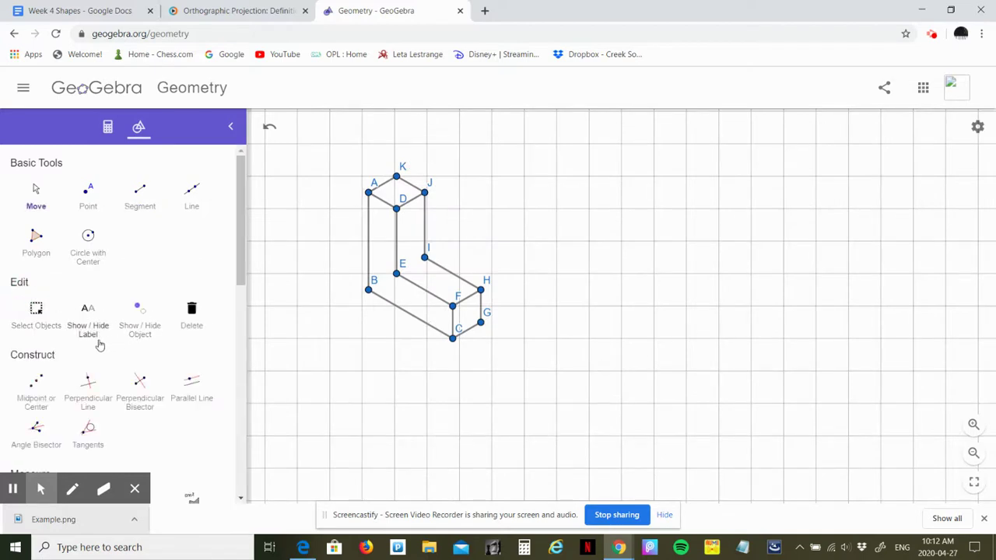
drag(242, 290, 240, 520)
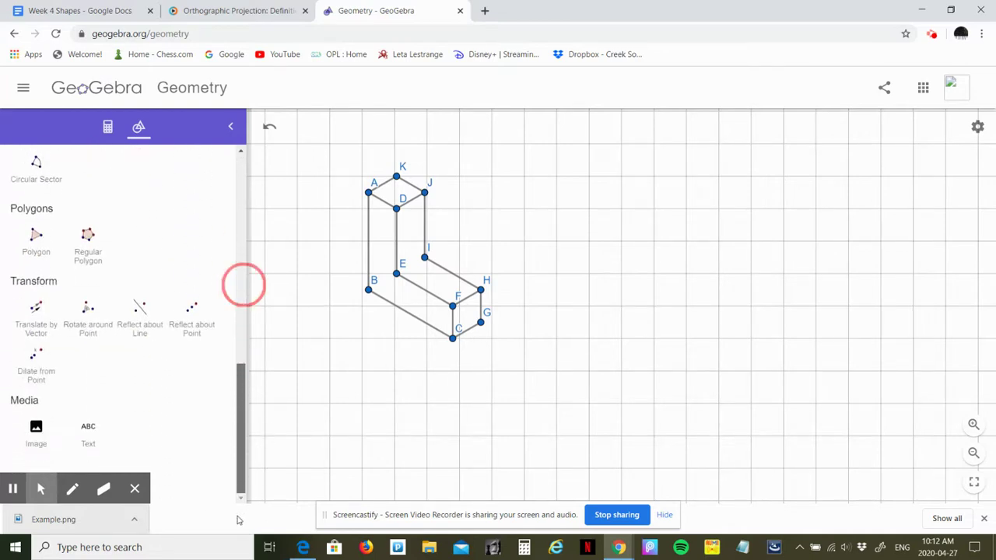
mouse_move(93, 461)
click(88, 427)
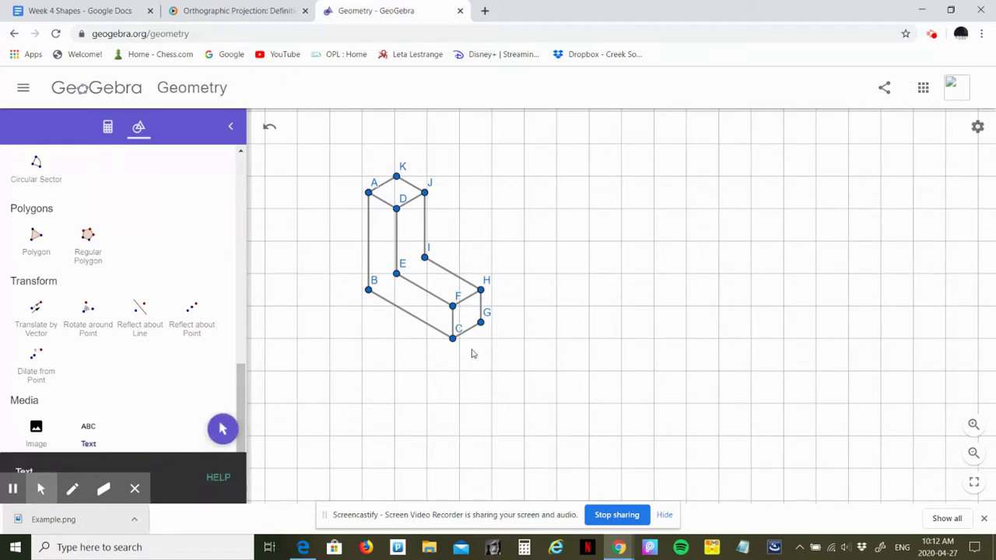
click(469, 351)
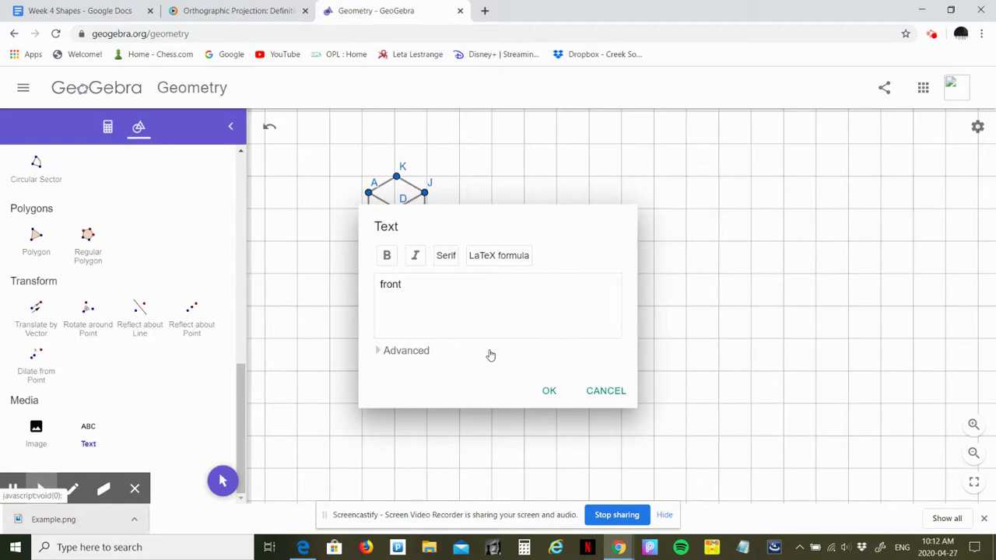
click(548, 393)
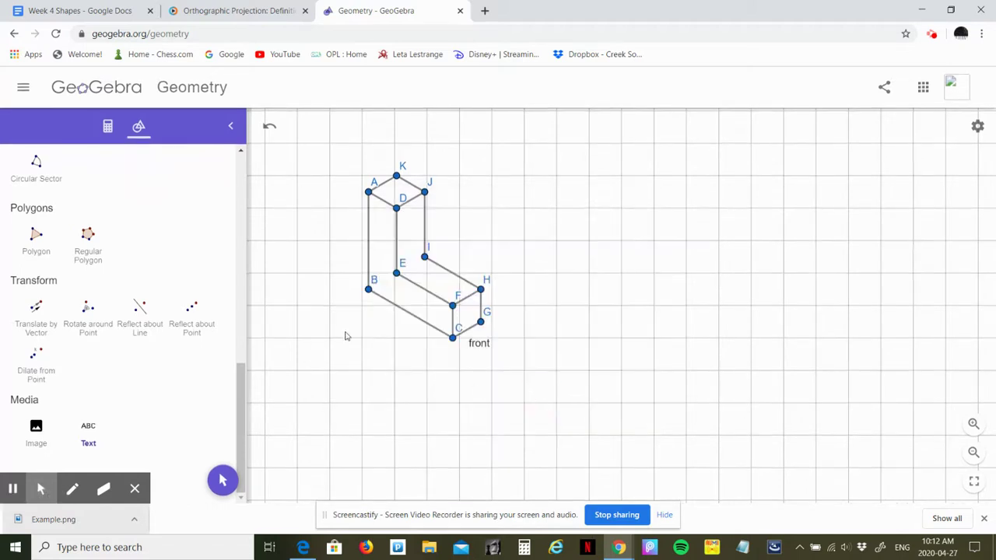
click(371, 331)
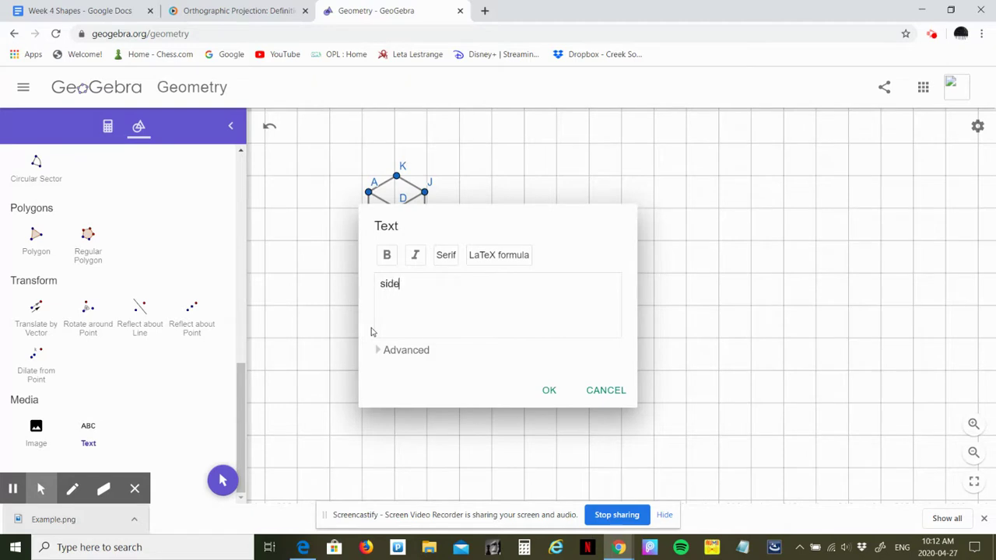
click(549, 394)
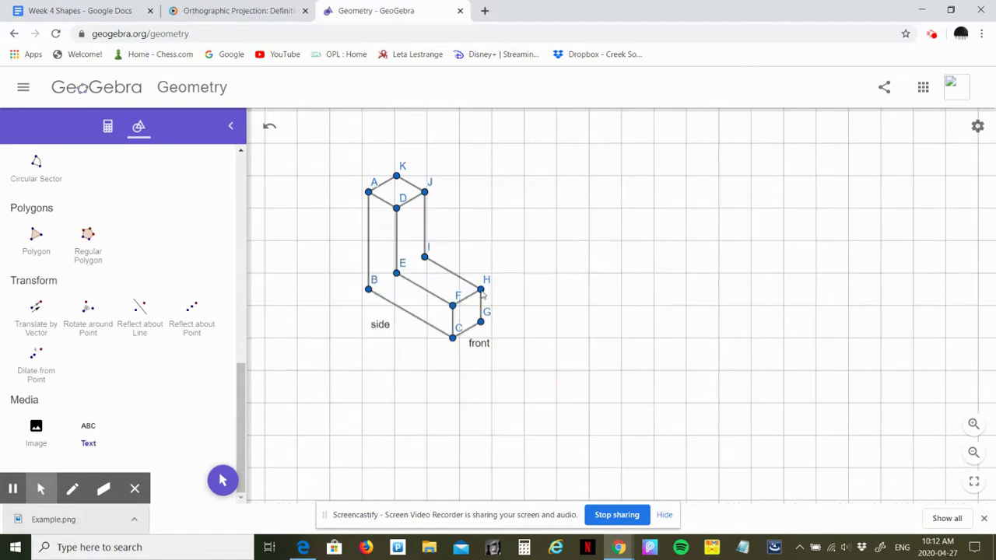
Add a 'top' label above the solid and nudge it toward point J.
click(438, 161)
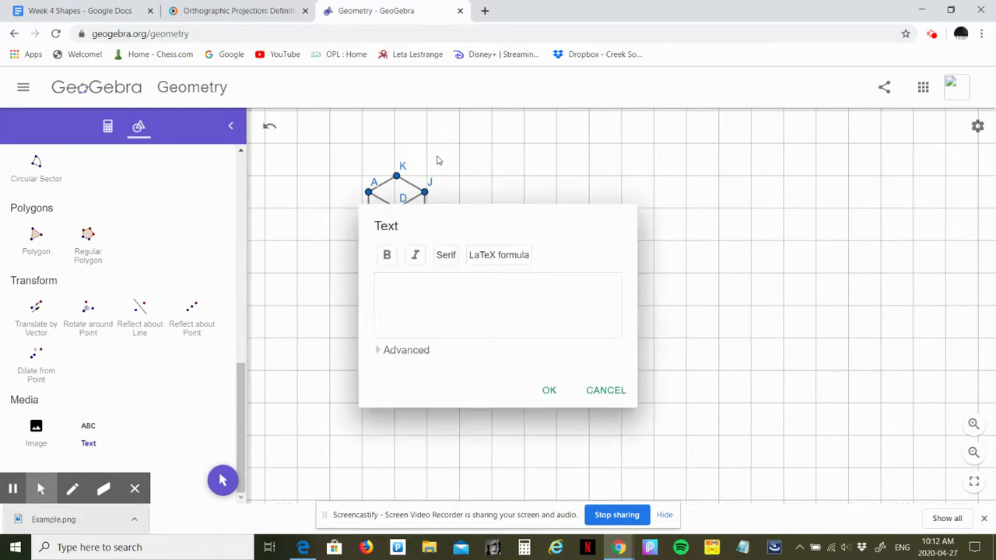
click(545, 393)
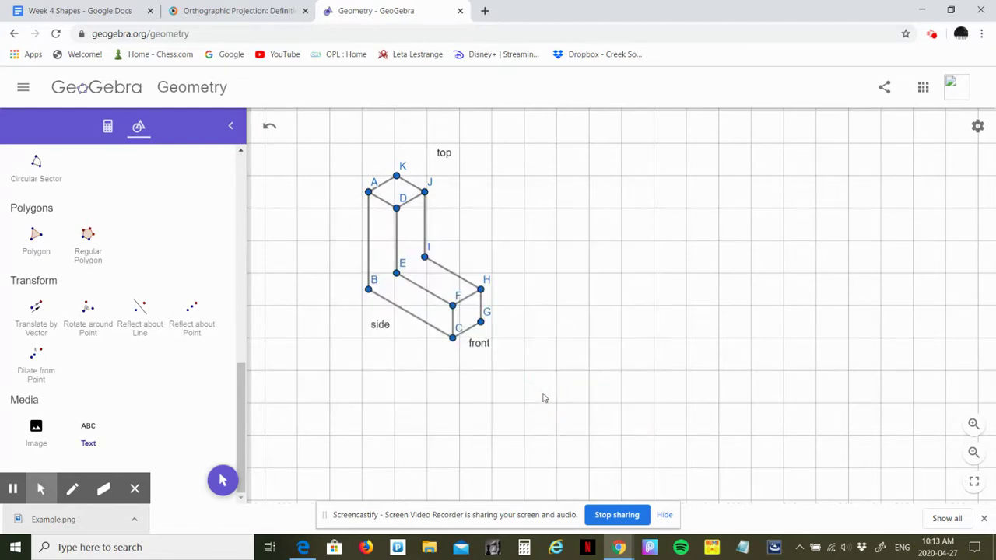
click(442, 156)
drag(443, 158, 431, 169)
click(241, 176)
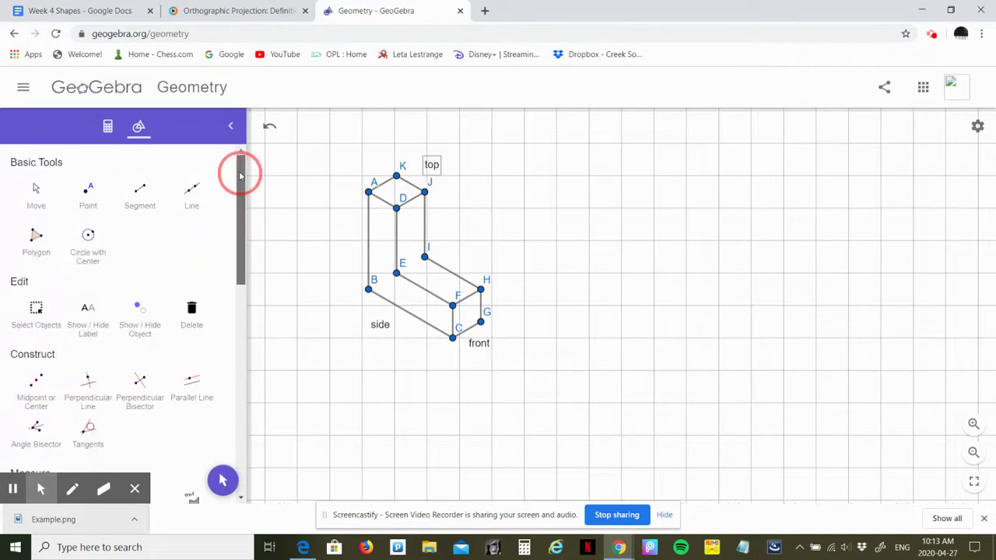
Draw the hidden edge E–I and a vertical segment L–M right of the solid.
click(141, 201)
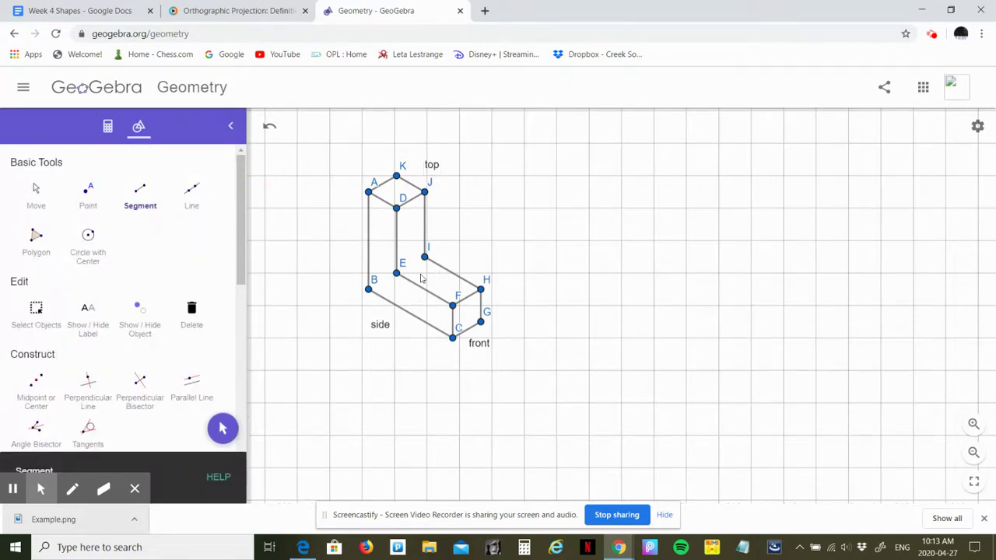
drag(397, 275, 426, 259)
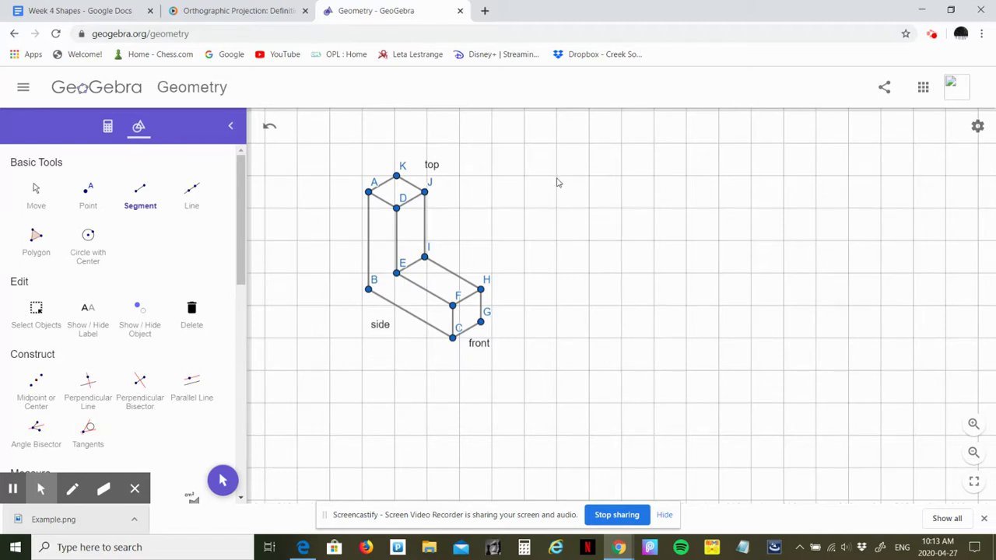
drag(556, 176, 590, 176)
click(555, 272)
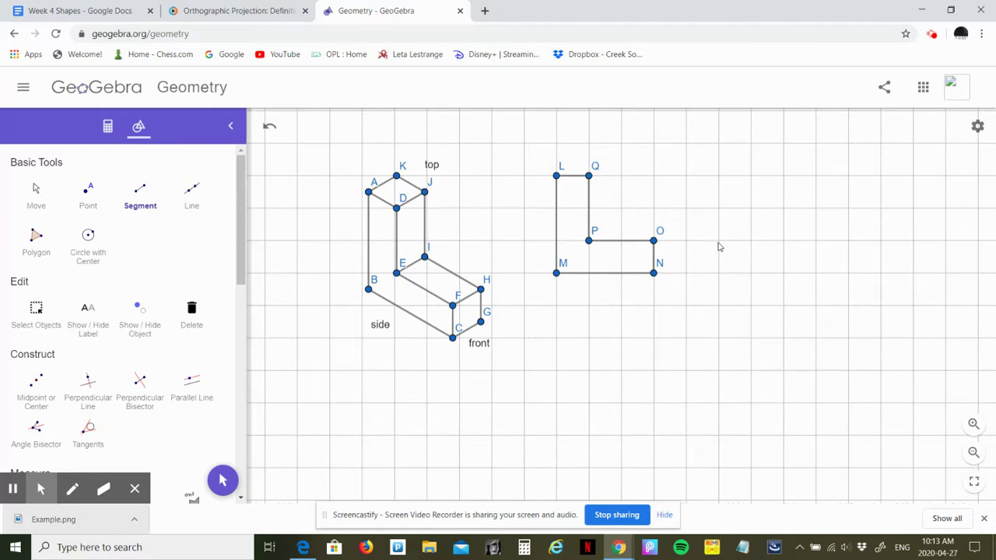
Draw the front view's edge from R and the top view's edges Z–C1 and down from A1.
drag(718, 241, 752, 240)
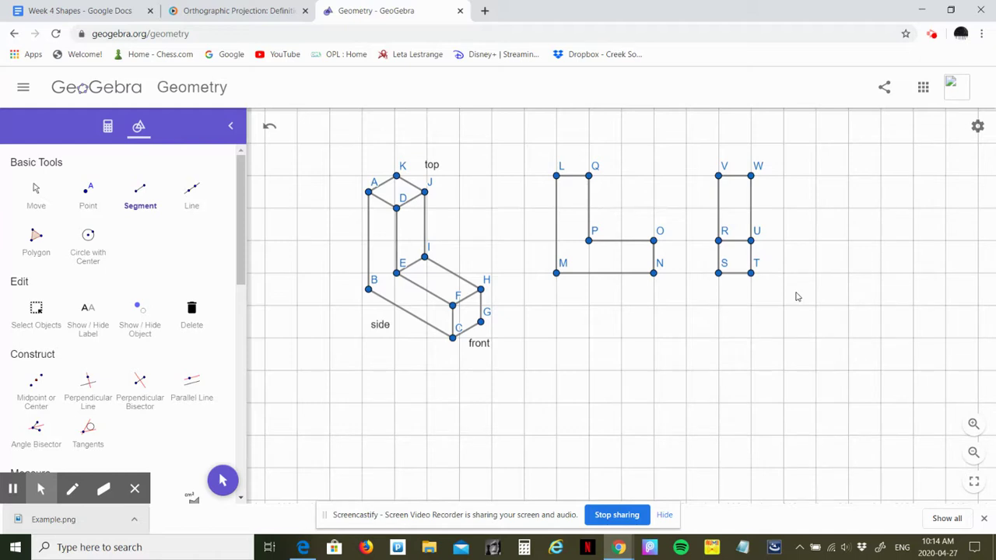
drag(784, 176, 815, 176)
click(786, 178)
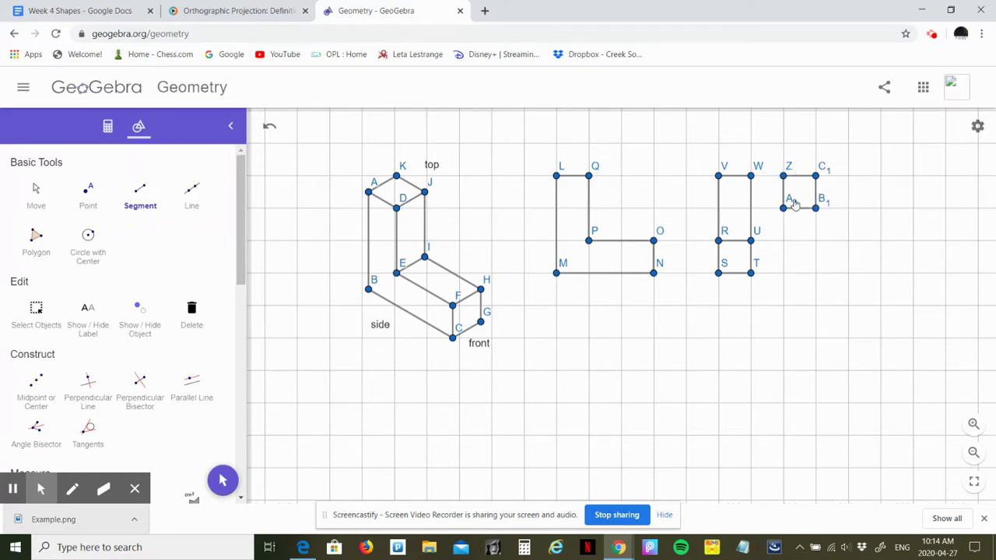
drag(784, 208, 816, 218)
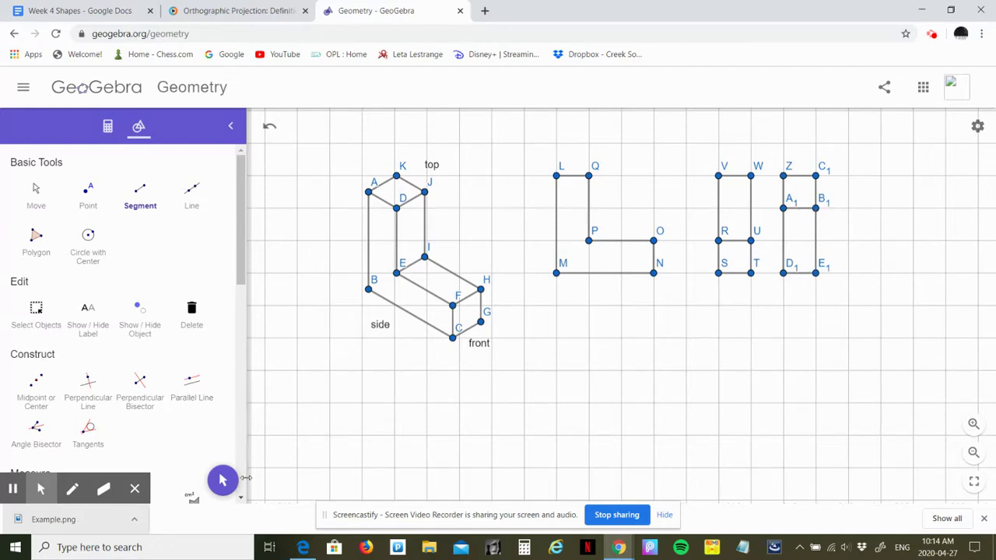
click(242, 495)
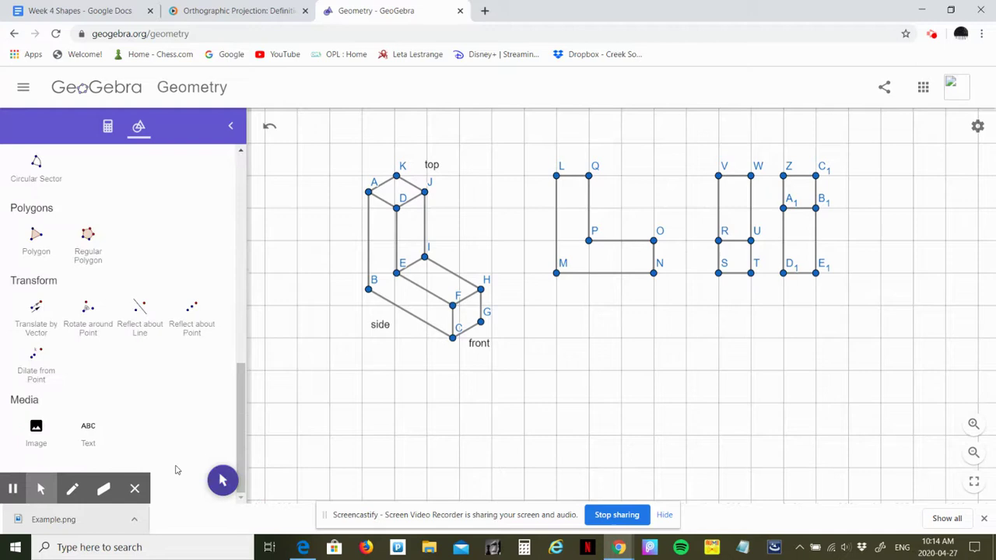
Place 'side', 'front' and 'top' text captions beneath the three flat views.
click(91, 432)
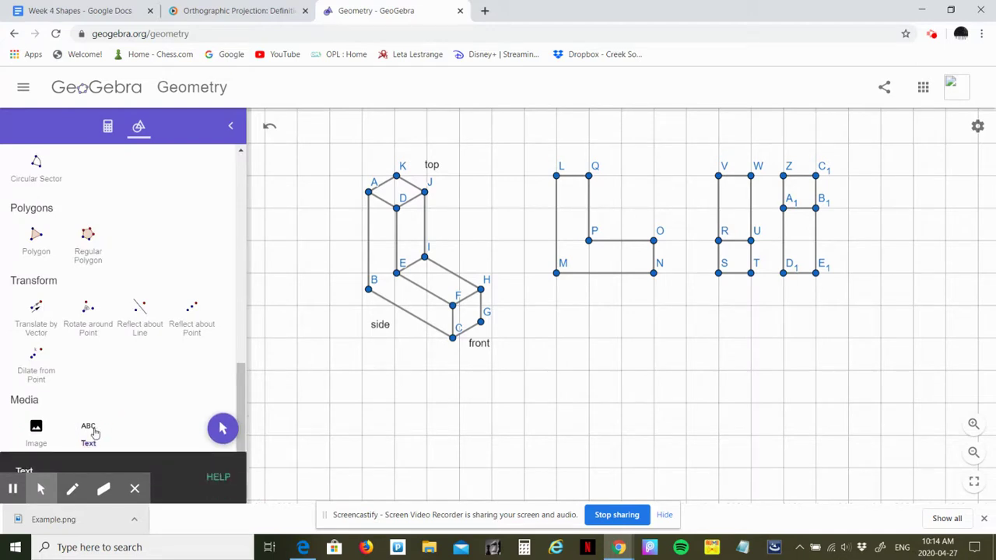
click(592, 292)
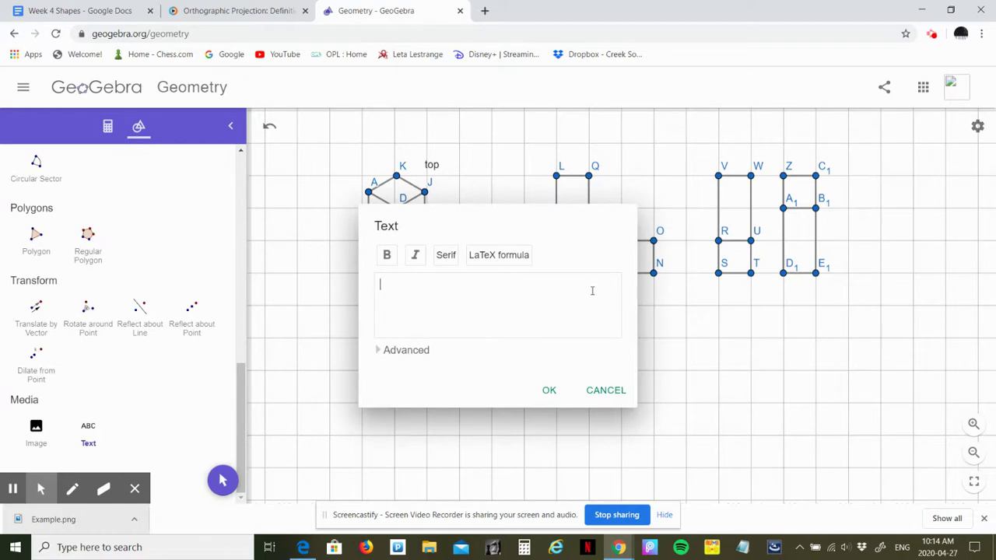
click(549, 390)
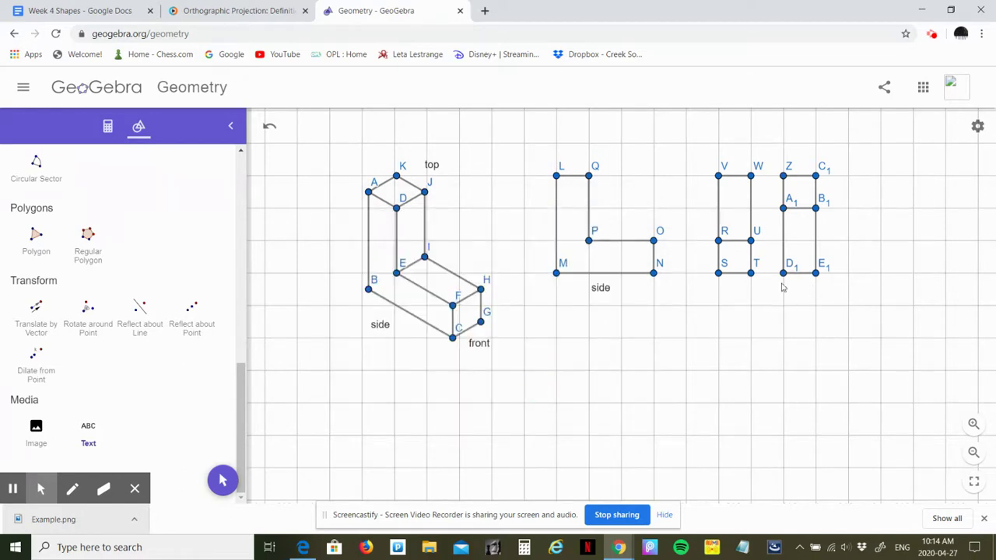
click(728, 299)
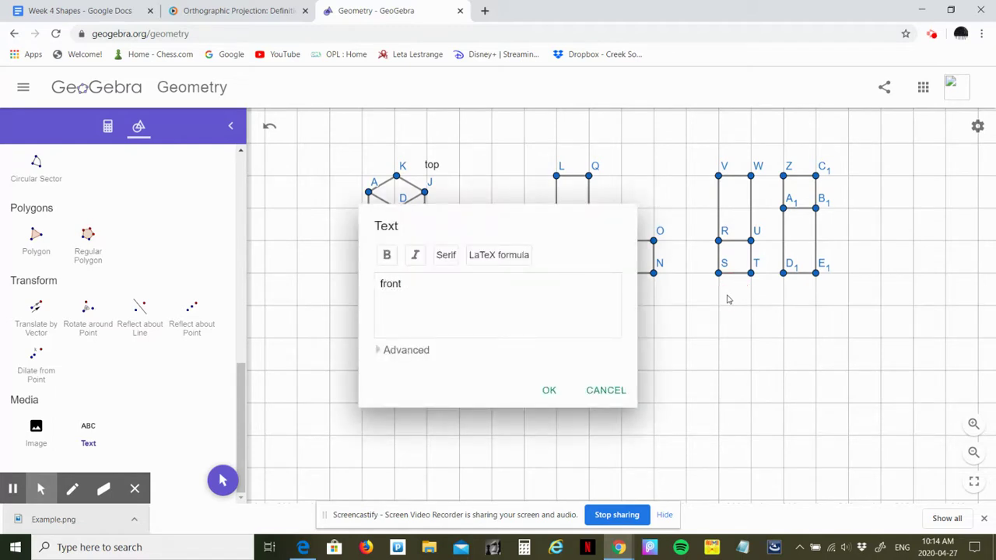
click(557, 390)
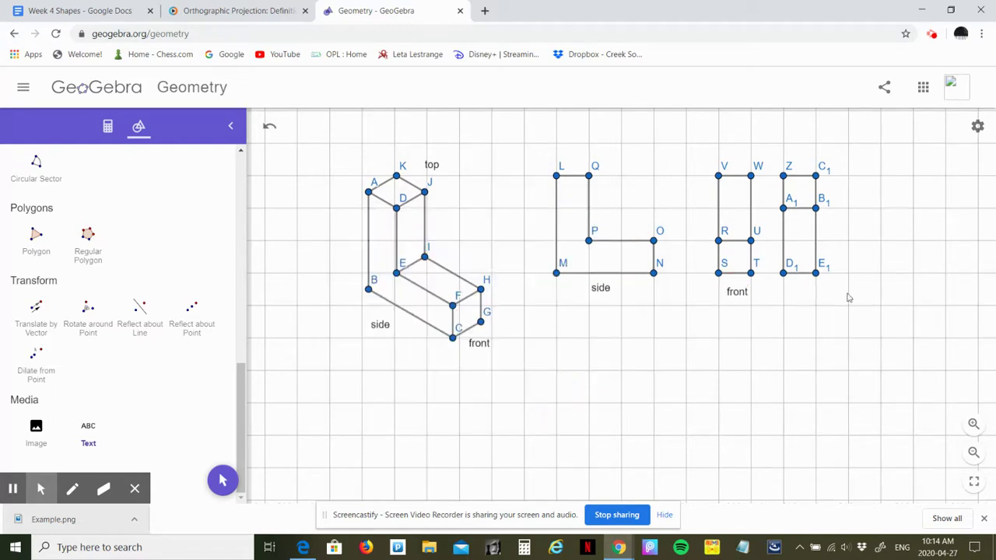
click(806, 300)
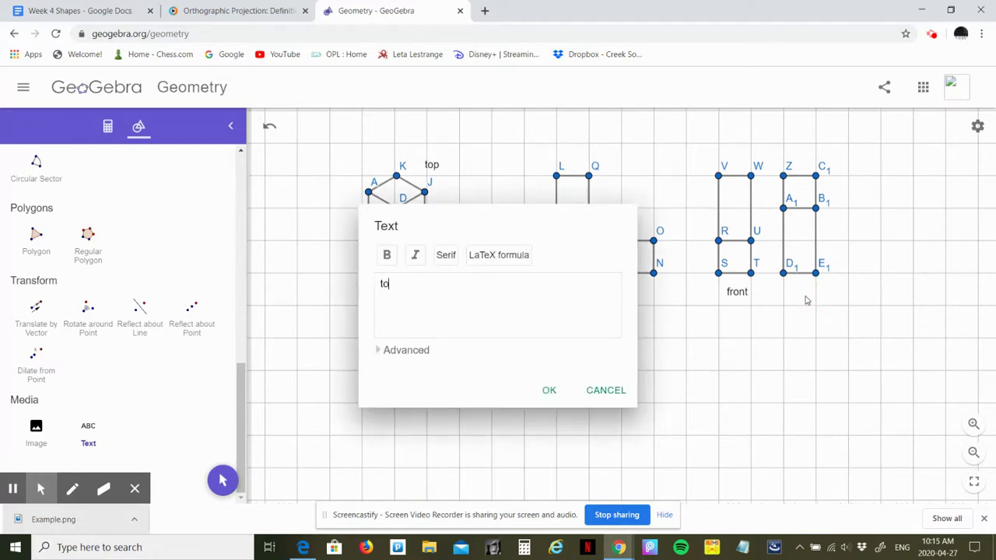
click(544, 391)
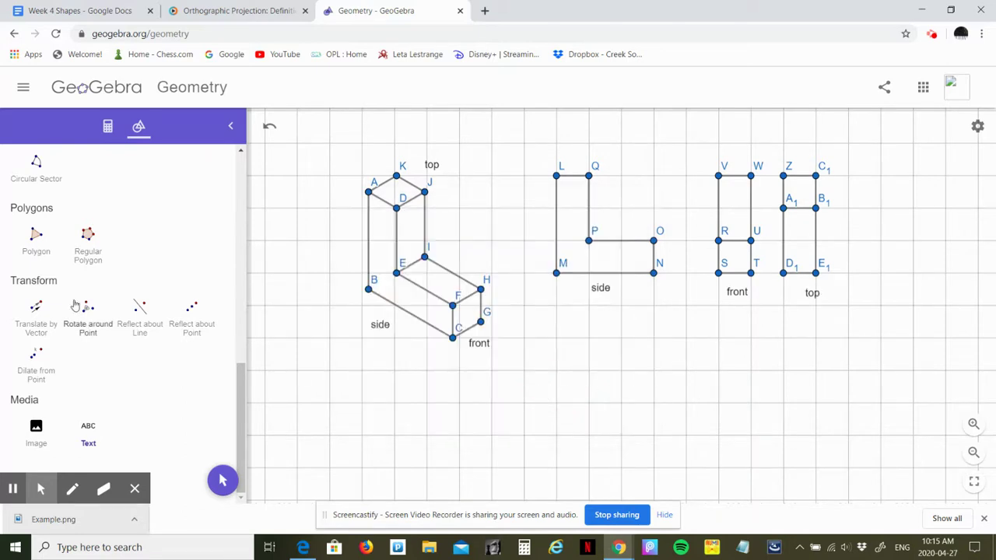
click(242, 167)
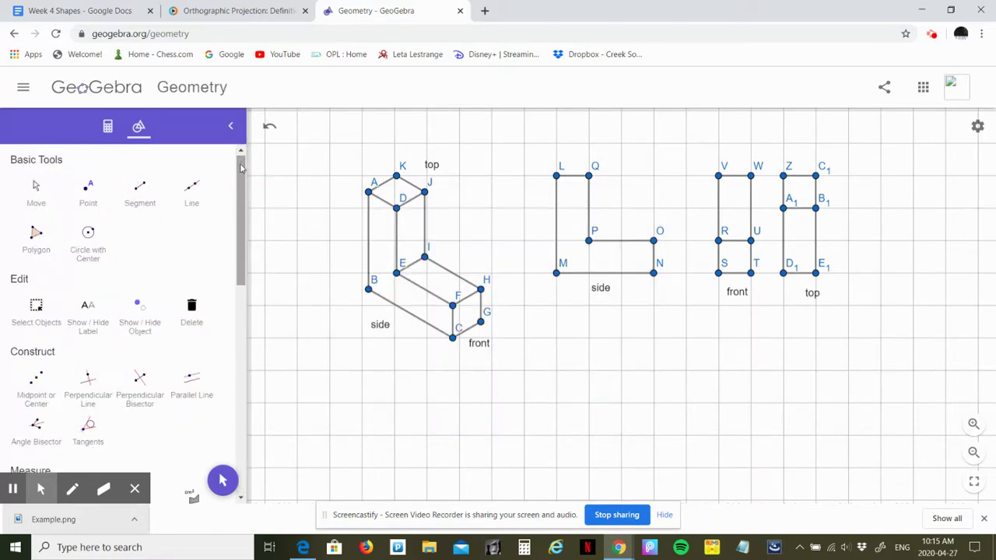
click(92, 325)
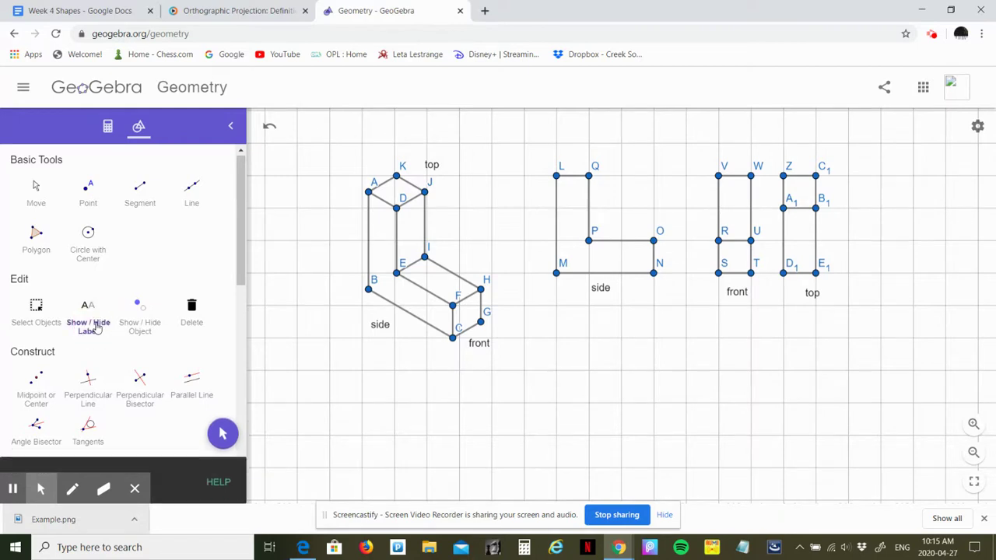
Hide labels A, K, J, D, B, E, I, H, F and G on the isometric solid.
click(369, 192)
click(396, 177)
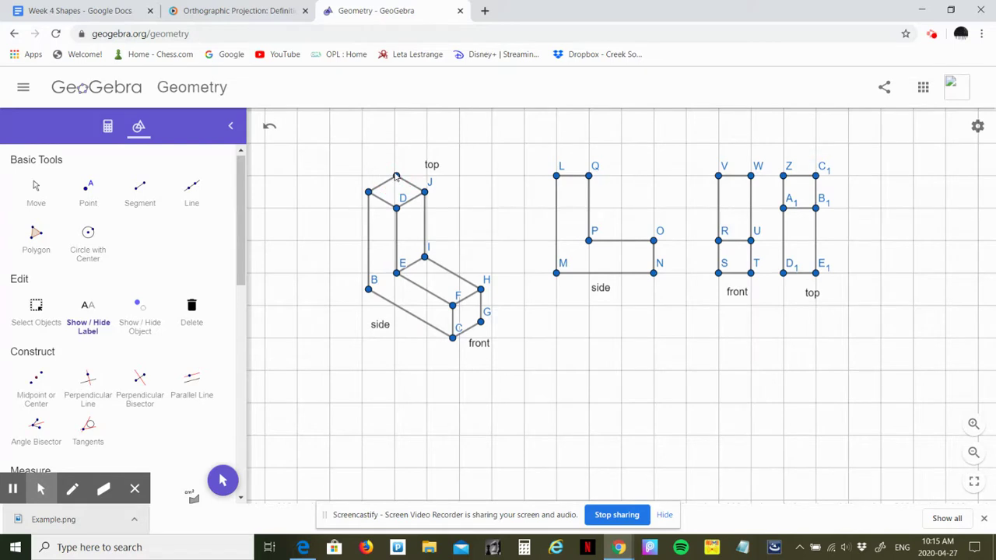
click(425, 191)
click(397, 209)
click(369, 293)
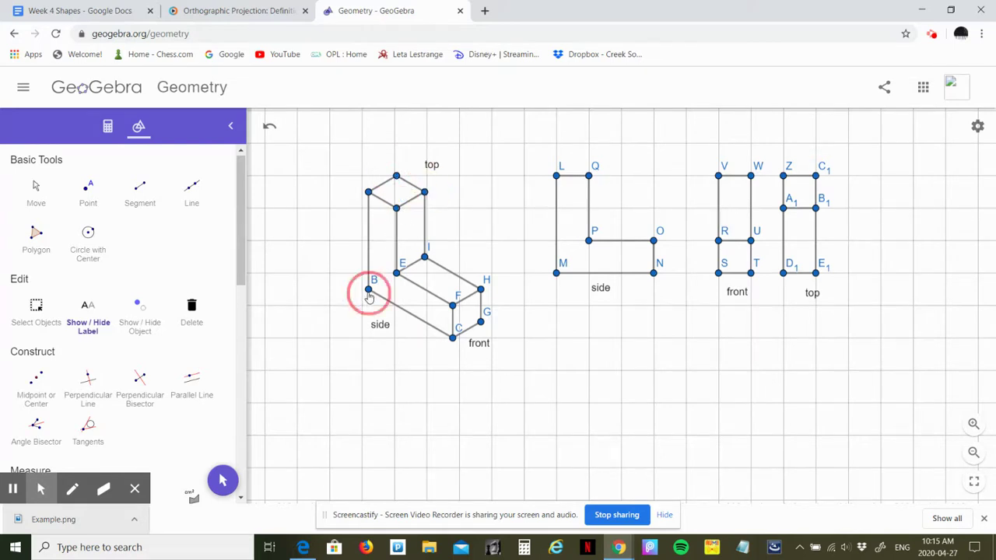
click(397, 273)
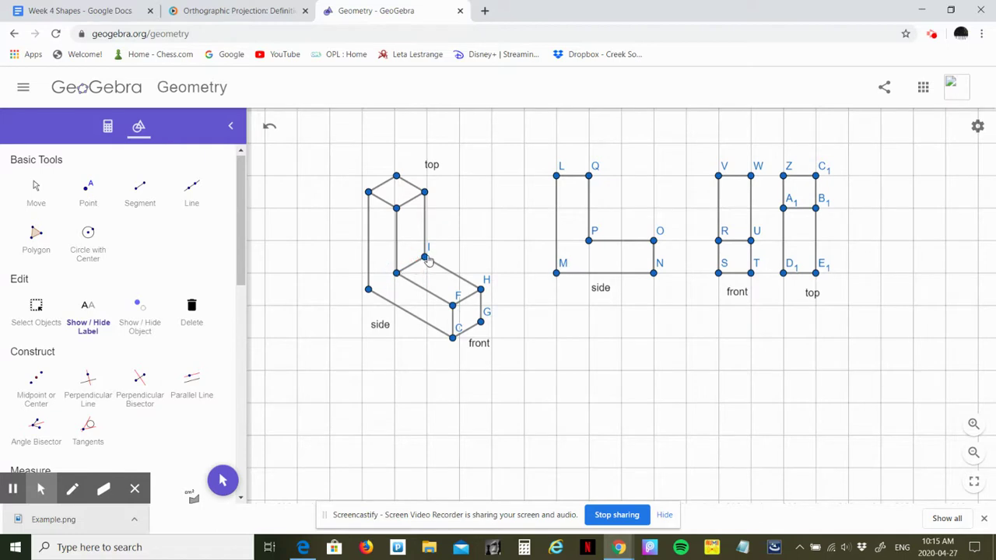
click(426, 258)
click(481, 290)
click(453, 305)
click(481, 322)
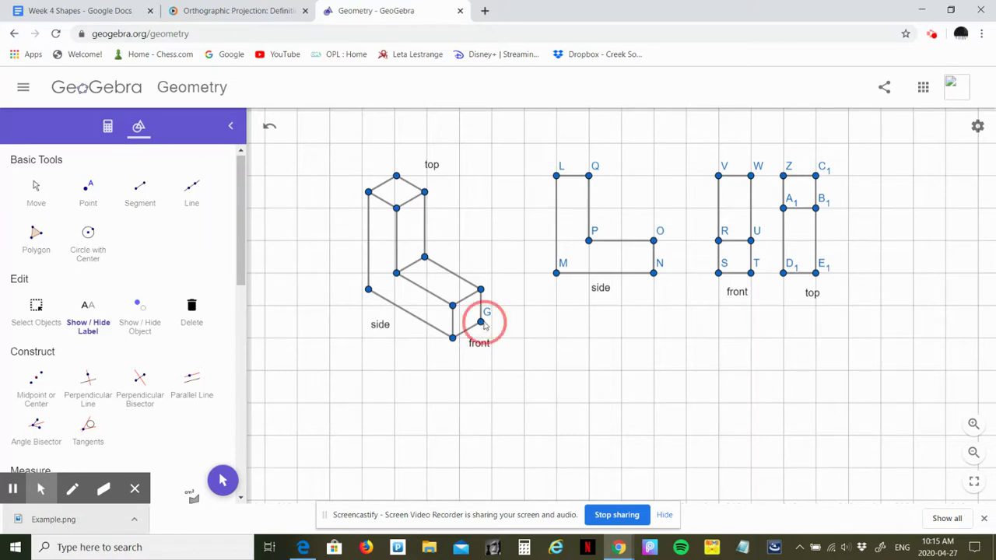
Hide labels L, Q, M, P, O and N on the side view.
click(557, 176)
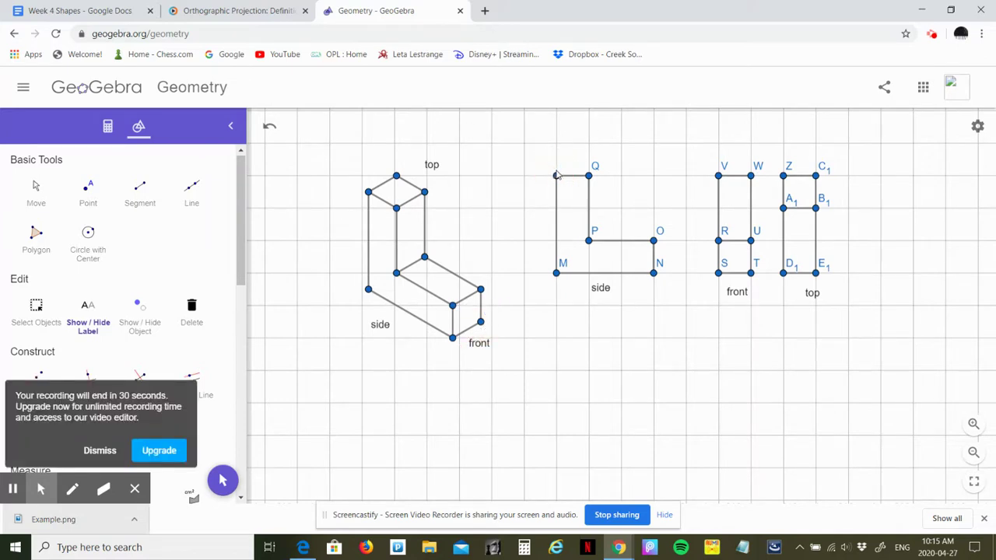
click(589, 175)
click(555, 272)
click(589, 241)
click(653, 241)
click(654, 273)
Hide labels V, W, U, R, S and T on the front view.
click(719, 177)
click(751, 176)
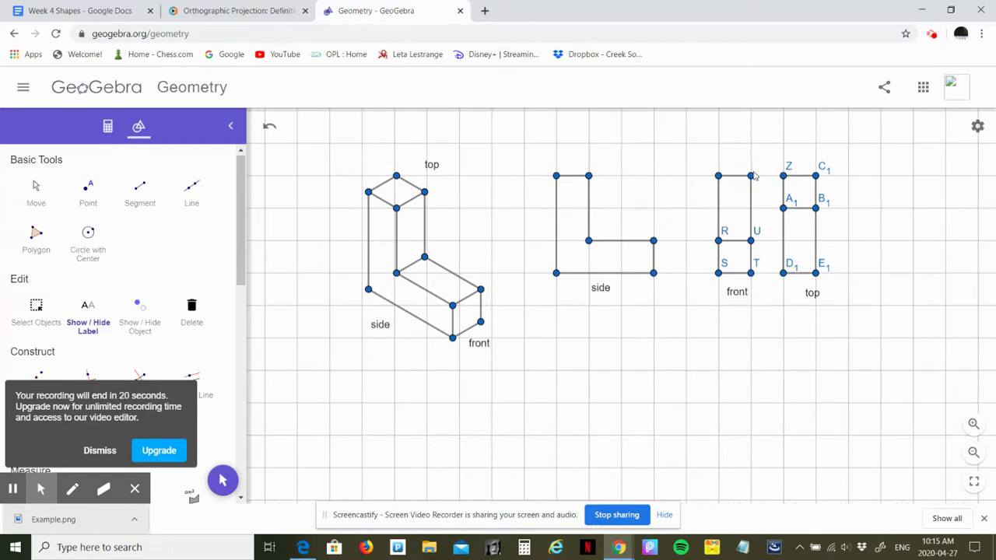
click(750, 242)
click(719, 241)
click(718, 272)
click(751, 274)
Hide labels Z, C1, B1, A1 and D1 on the top view.
click(784, 177)
click(816, 178)
click(818, 212)
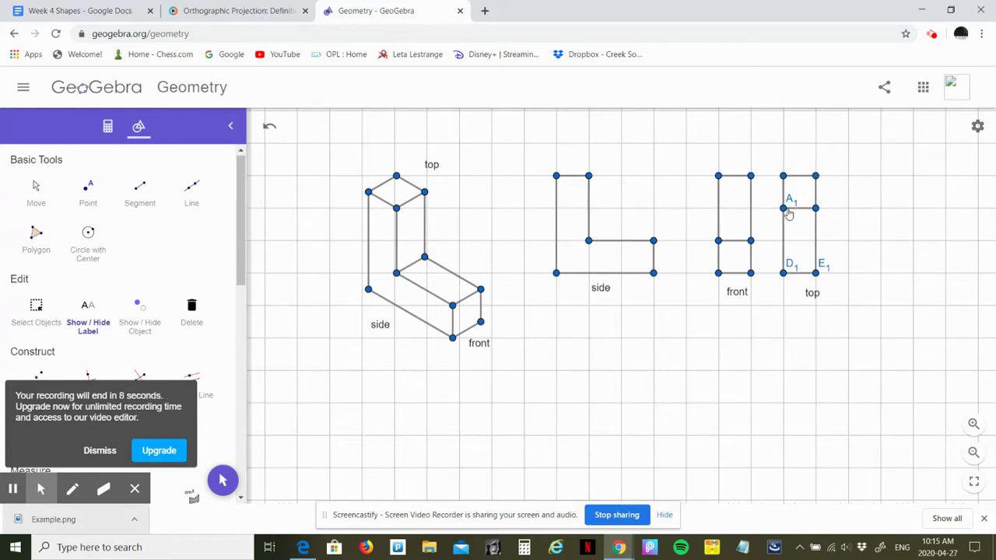
click(785, 208)
click(792, 273)
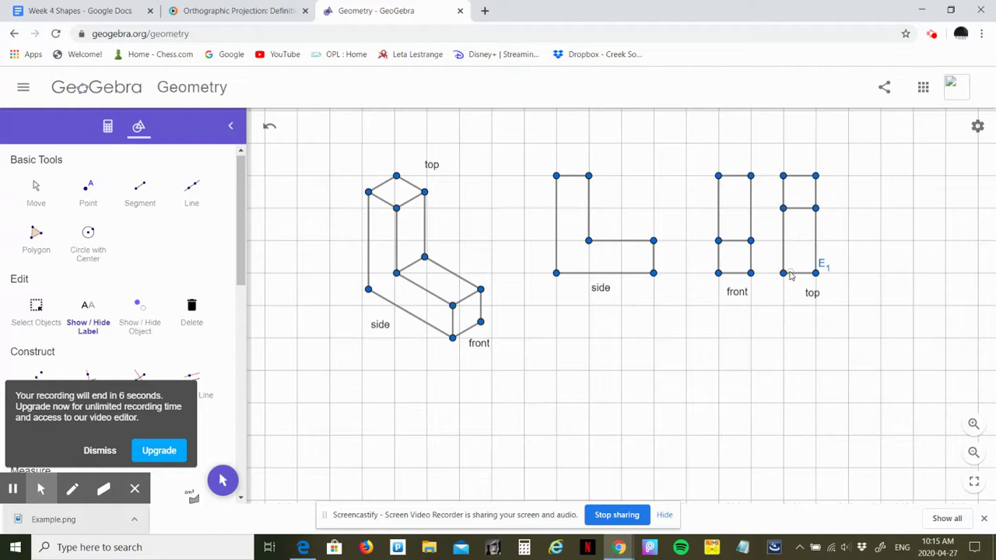